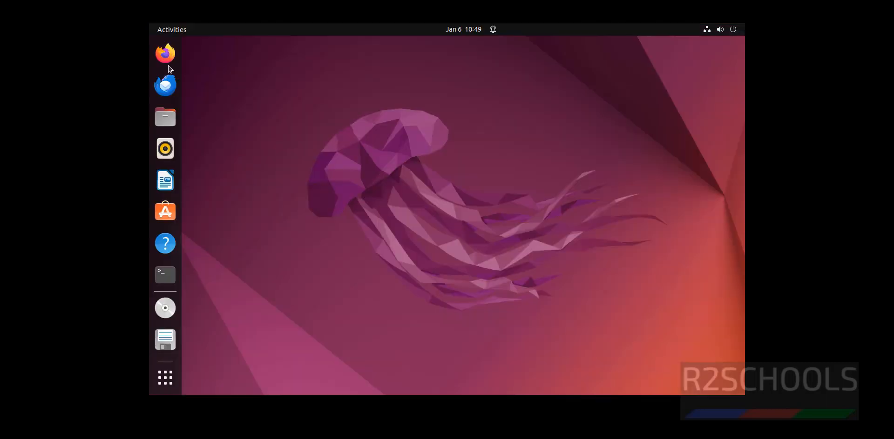
# Launch Firefox from the dock so it opens on a New Tab page.
pyautogui.click(168, 61)
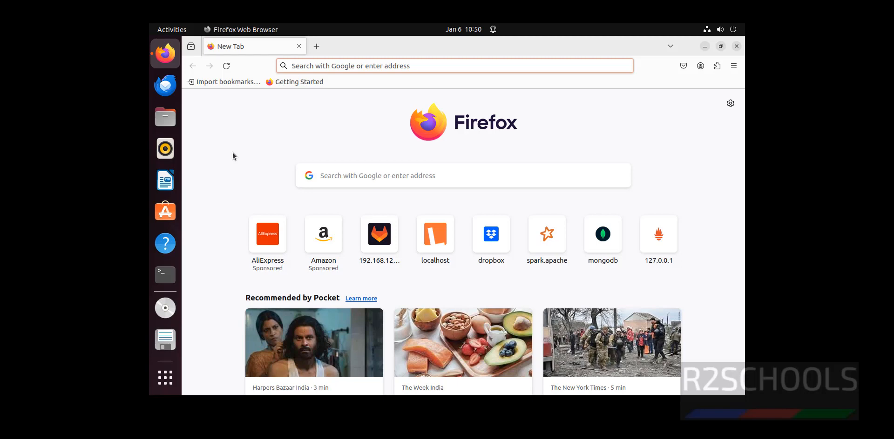
# Load maltego.com in the address bar and maximize the browser window.
pyautogui.click(404, 64)
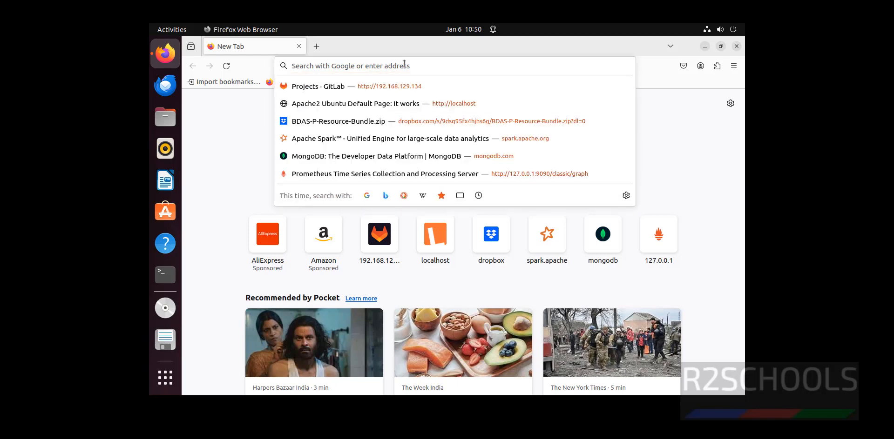
pyautogui.write('maltego.')
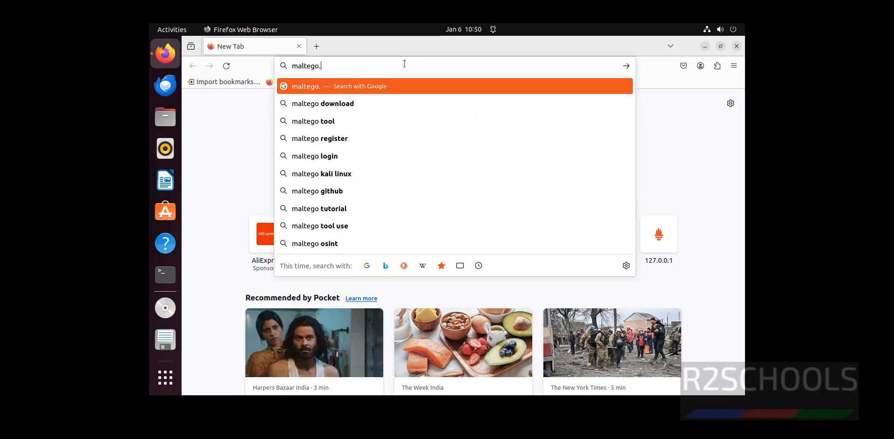
pyautogui.write('com')
pyautogui.press('Return')
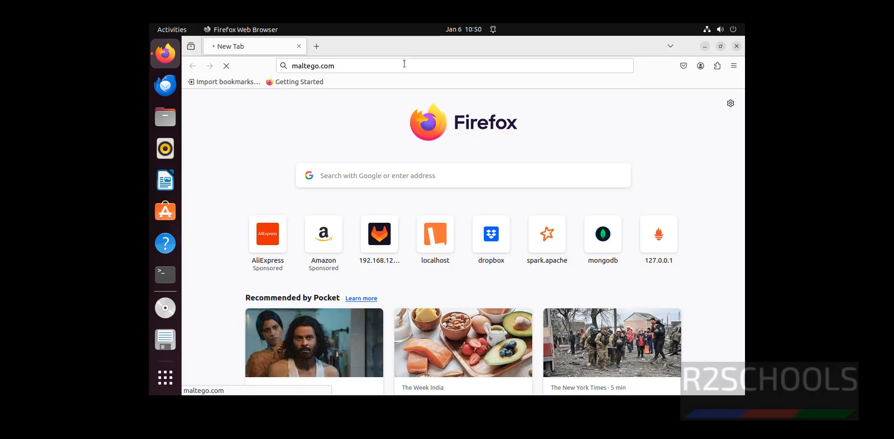
pyautogui.hotkey('ctrl', 'alt', 'Return')
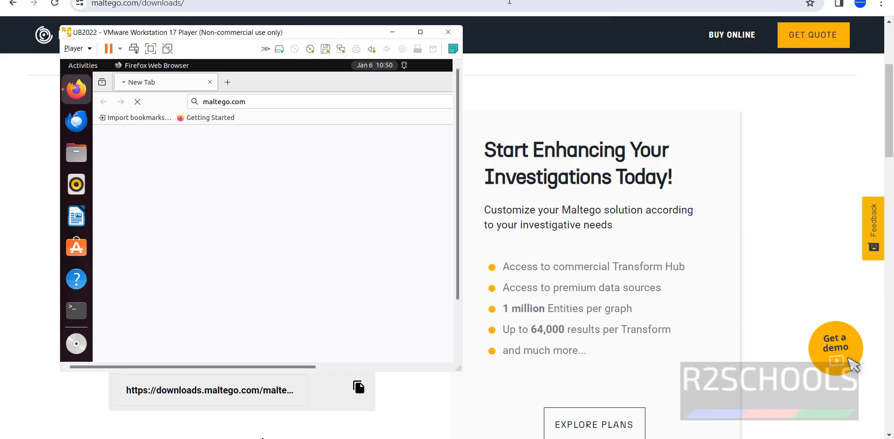
pyautogui.click(421, 32)
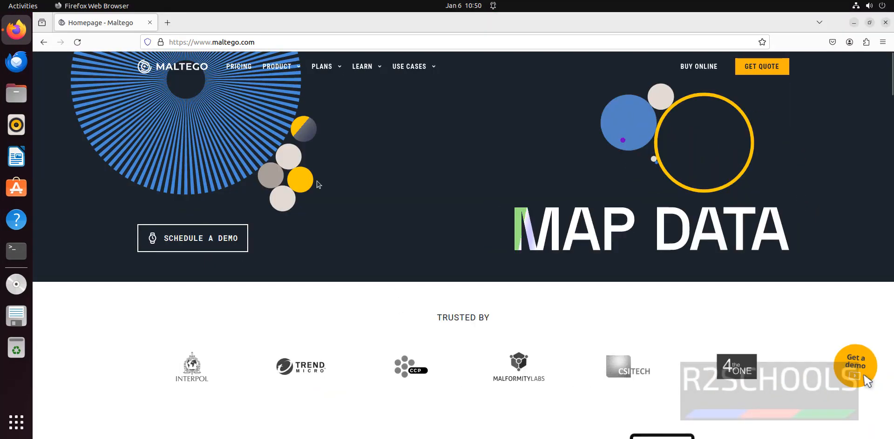
# Go to Download Maltego from the PRODUCT menu and find the v4.6.0 Linux download section.
pyautogui.moveTo(280, 66)
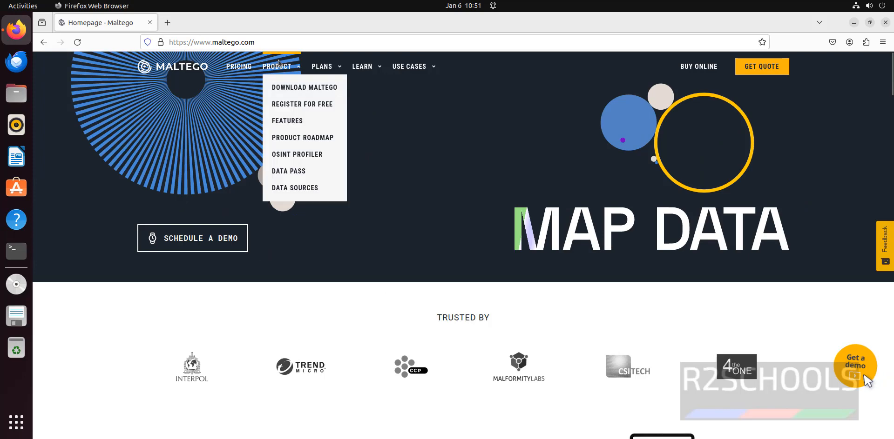
pyautogui.click(273, 88)
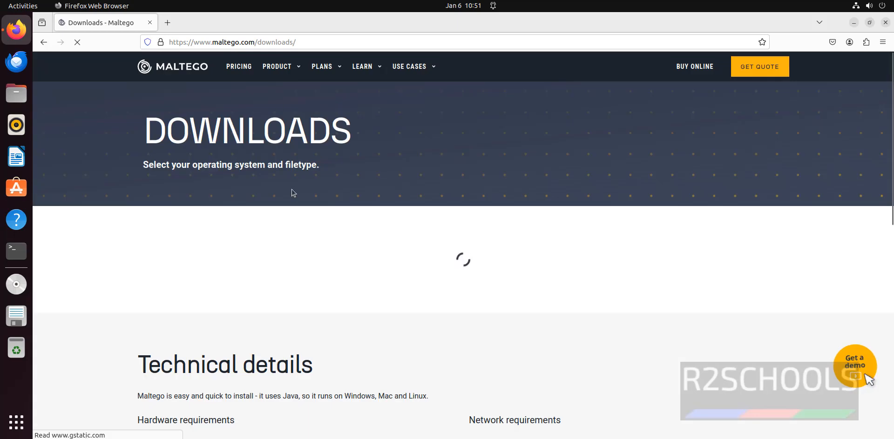
pyautogui.scroll(-3, 294, 193)
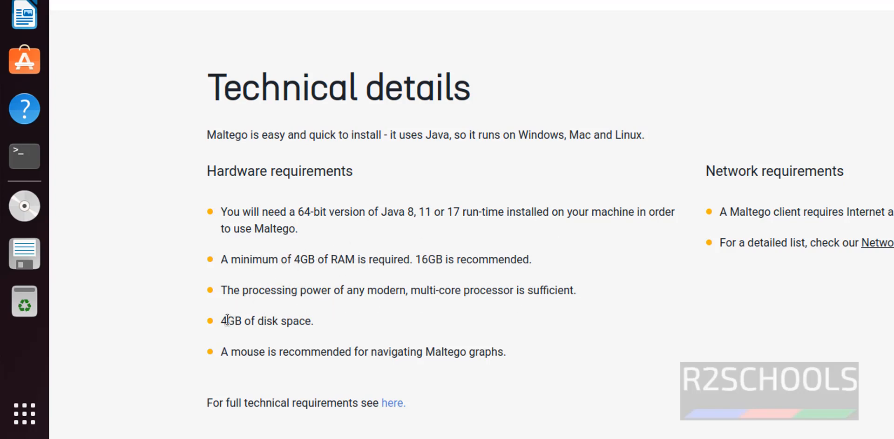
pyautogui.scroll(8, 354, 295)
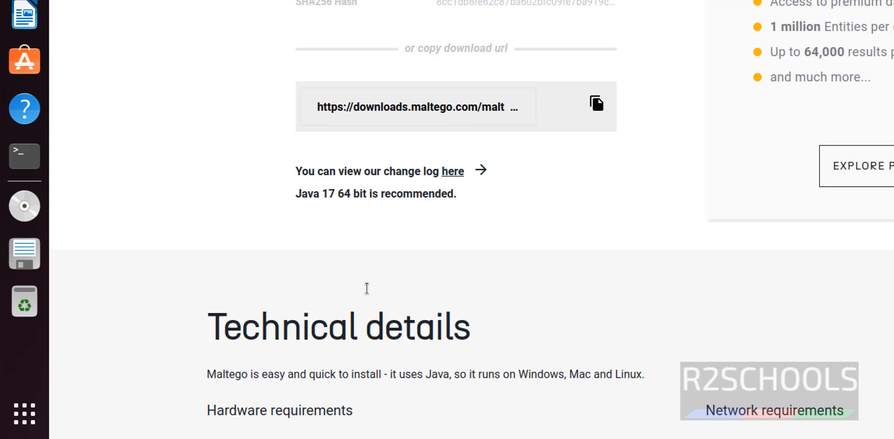
pyautogui.scroll(2, 215, 226)
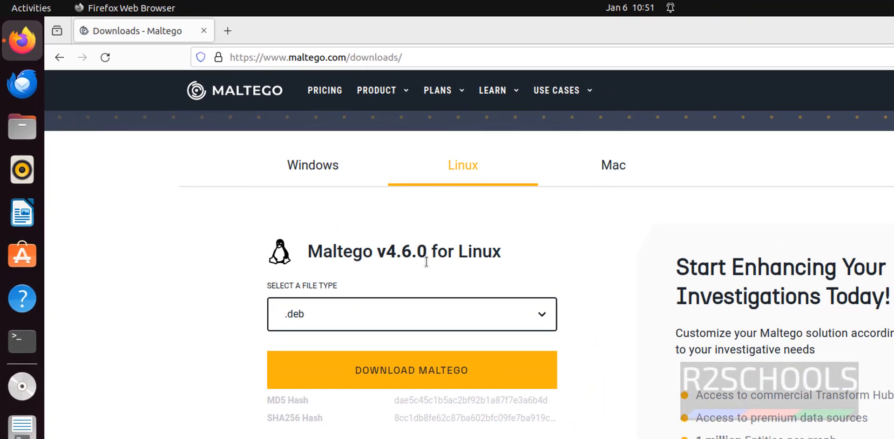
# Choose the Linux tab with the .deb file type and download Maltego.v4.6.0.deb (158 MB).
pyautogui.click(459, 171)
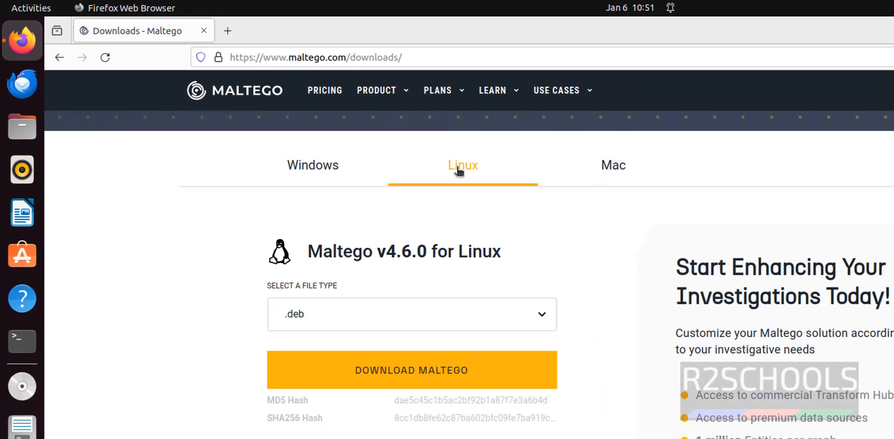
pyautogui.click(384, 317)
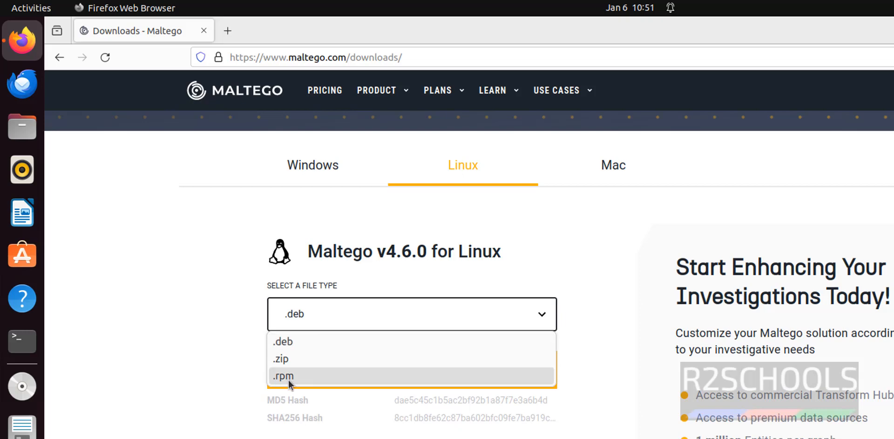
pyautogui.click(225, 378)
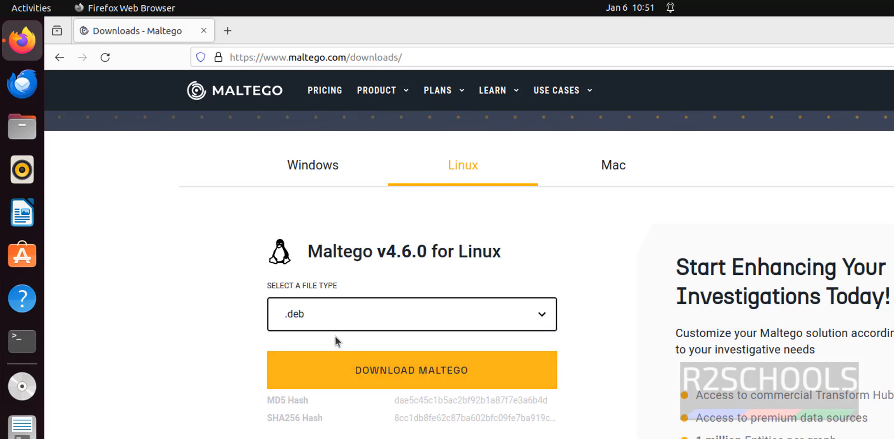
pyautogui.click(335, 372)
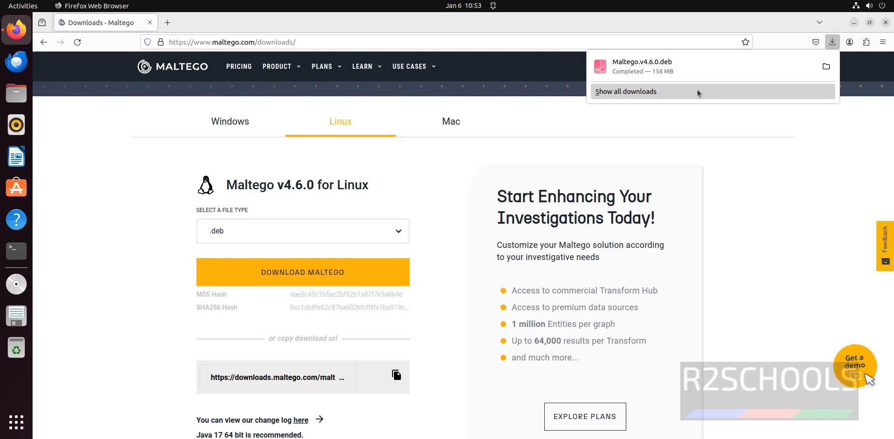
pyautogui.click(20, 262)
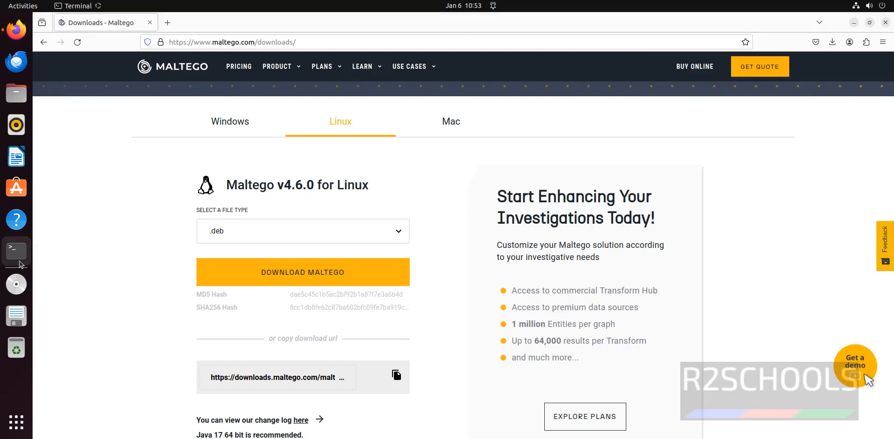
# Change into the Downloads folder and list its files to locate the Maltego .deb package.
pyautogui.write('cc')
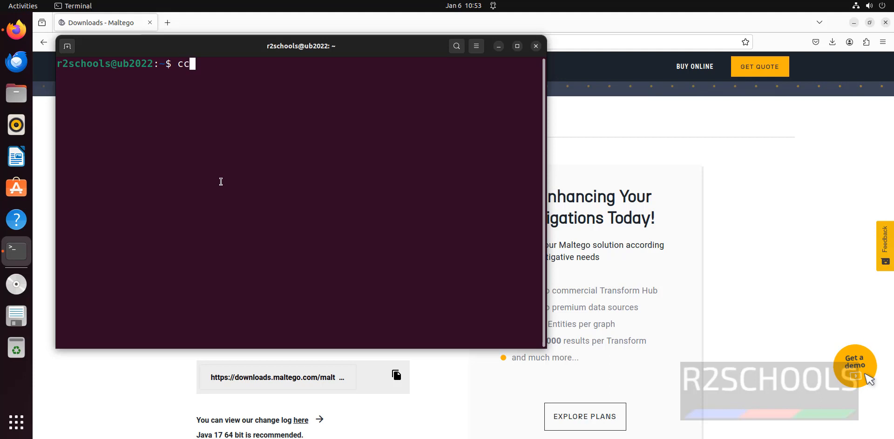
pyautogui.write(' Dow')
pyautogui.press('Tab')
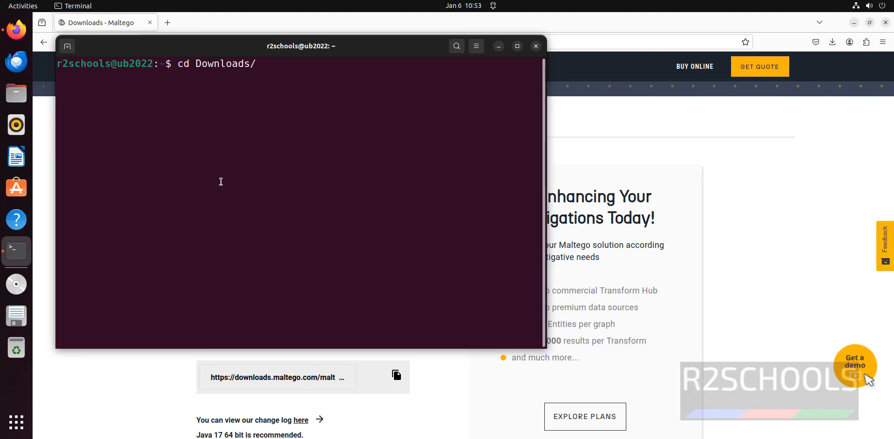
pyautogui.press('Return')
pyautogui.write('ls')
pyautogui.press('Return')
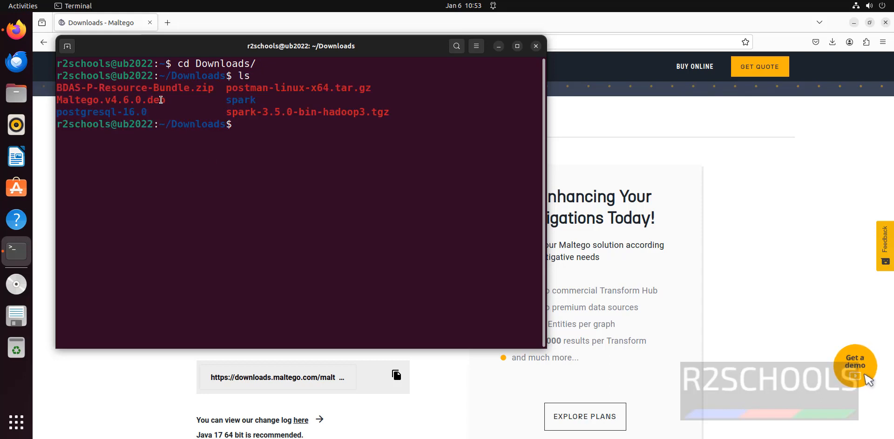
pyautogui.moveTo(142, 103); pyautogui.dragTo(179, 101)
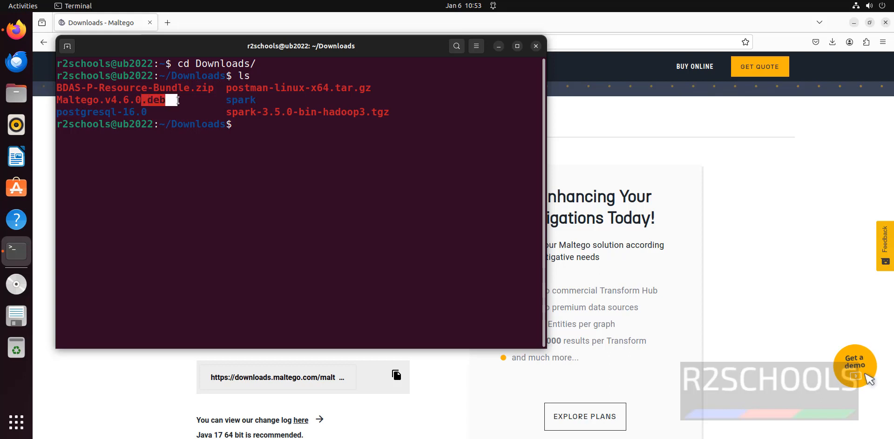
pyautogui.click(202, 143)
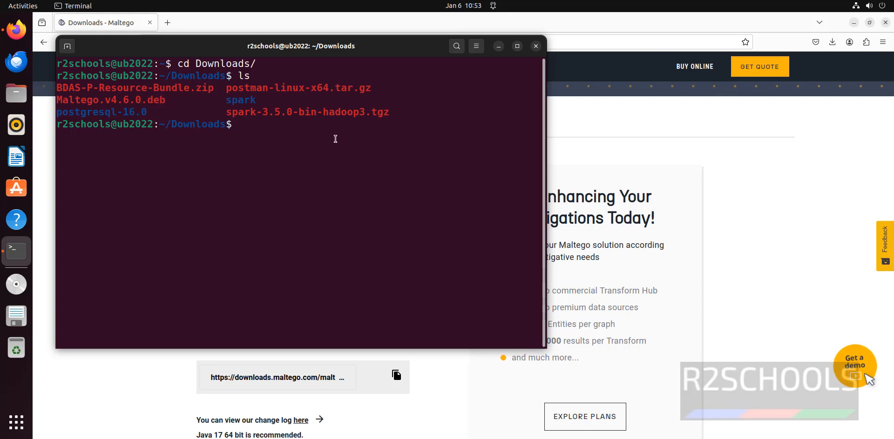
# Install Maltego.v4.6.0.deb with sudo dpkg -i, entering the administrator password.
pyautogui.write('sudo dpkg')
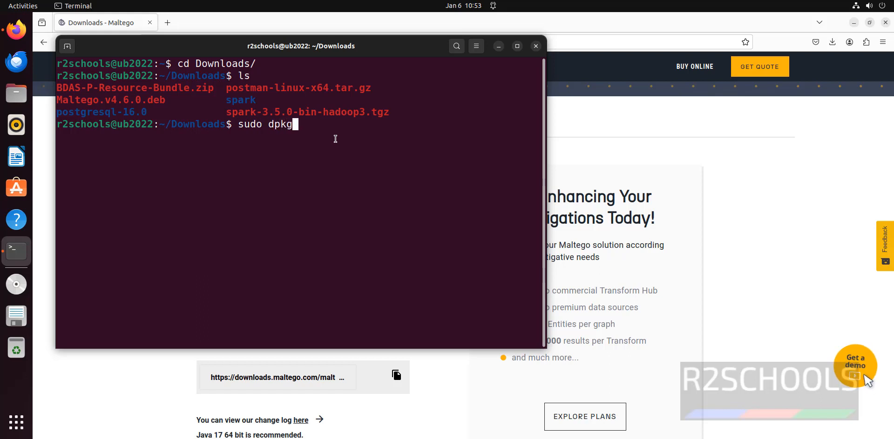
pyautogui.write(' -i Mal')
pyautogui.press('Tab')
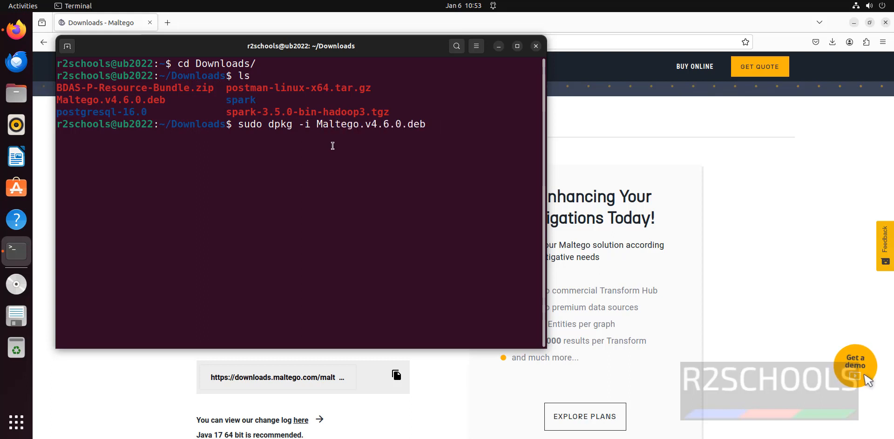
pyautogui.press('Return')
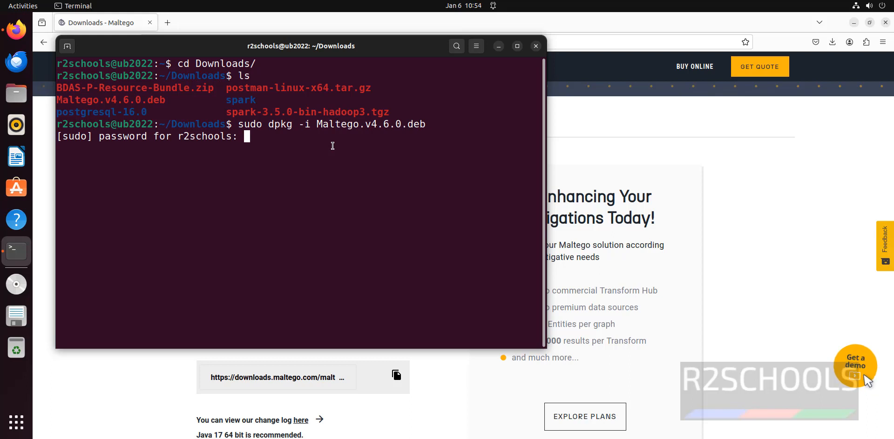
pyautogui.press('Return')
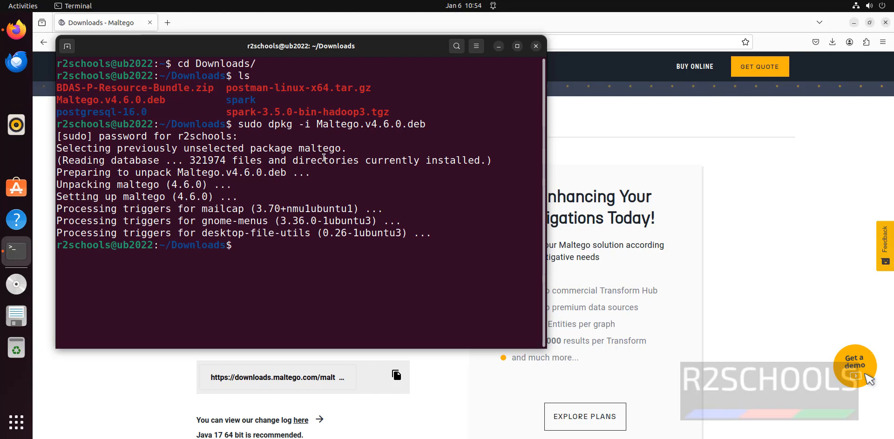
pyautogui.click(15, 433)
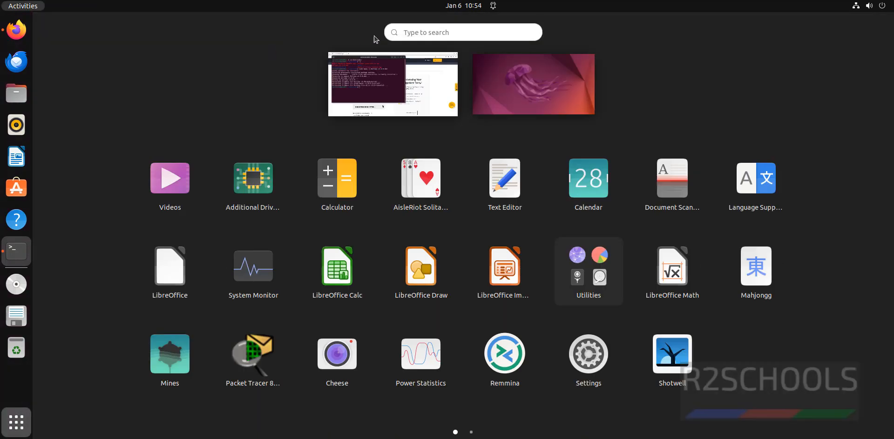
# Search the installed applications for 'mall' and launch Maltego from the results.
pyautogui.click(24, 6)
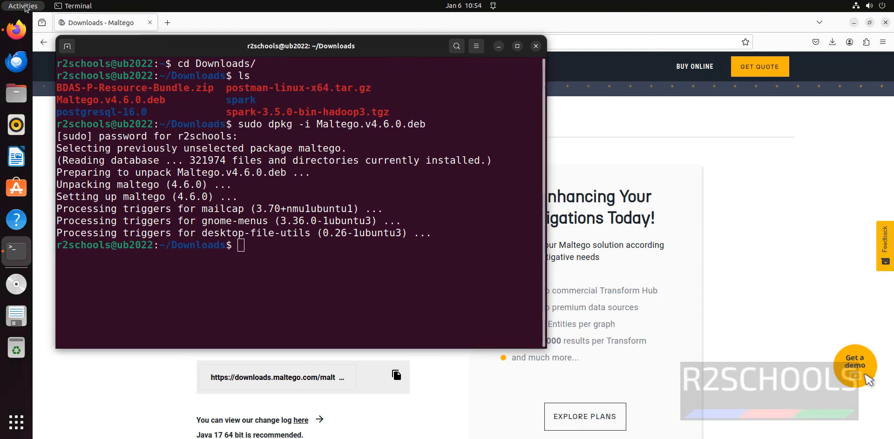
pyautogui.click(24, 7)
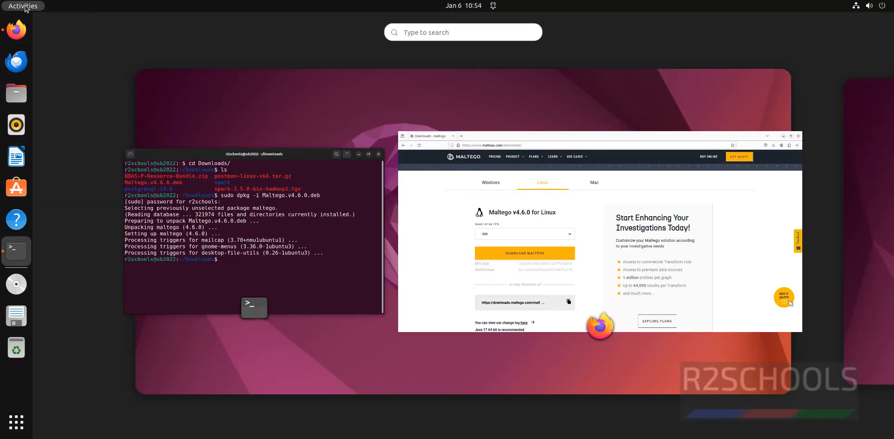
pyautogui.click(437, 32)
pyautogui.click(17, 422)
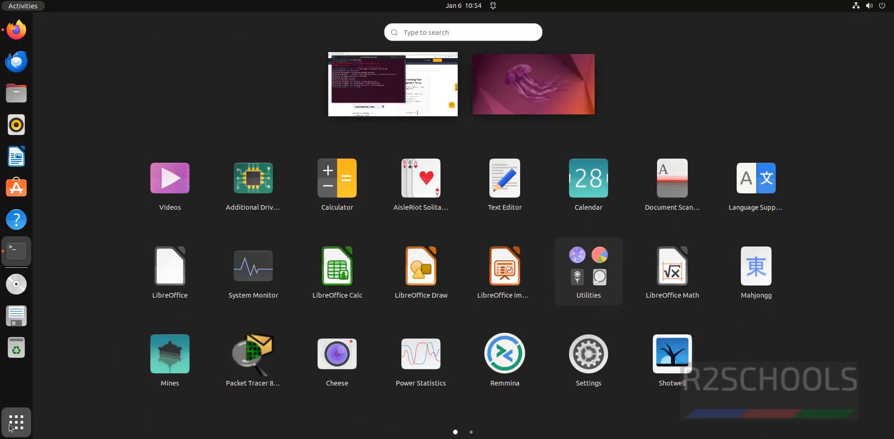
pyautogui.click(451, 34)
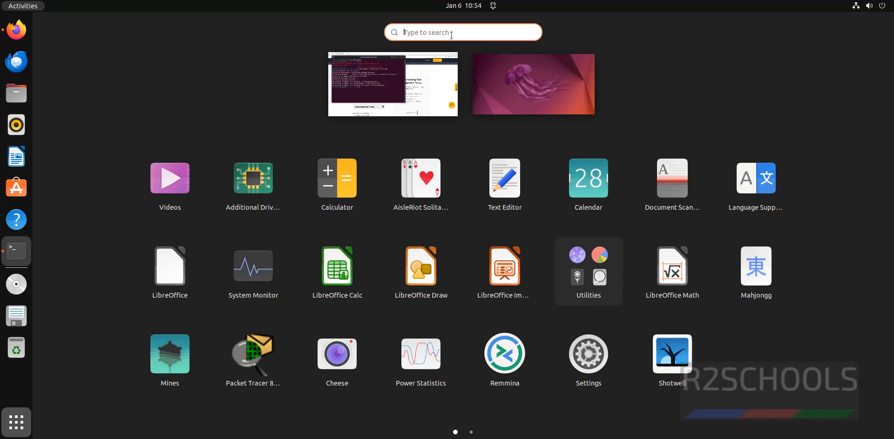
pyautogui.write('mall')
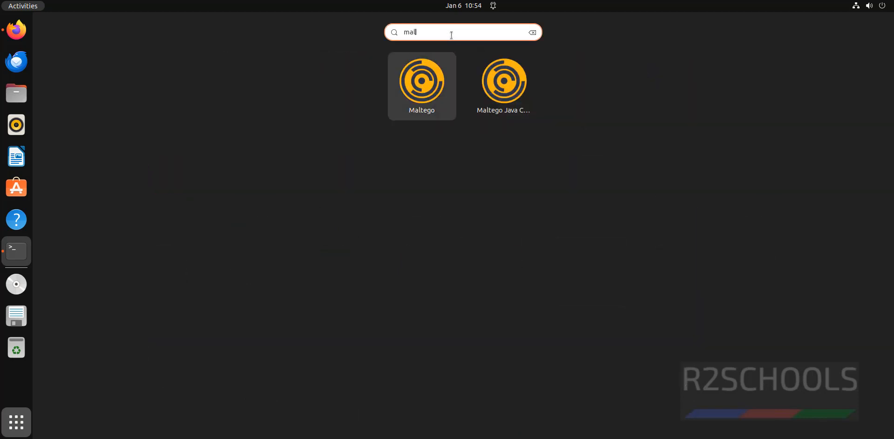
pyautogui.click(421, 99)
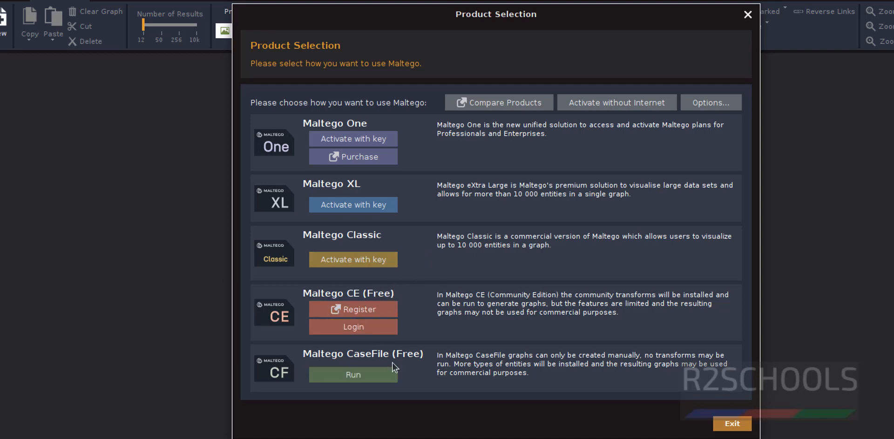
# Choose Register under Maltego CE (Free) in the Product Selection dialog.
pyautogui.click(368, 308)
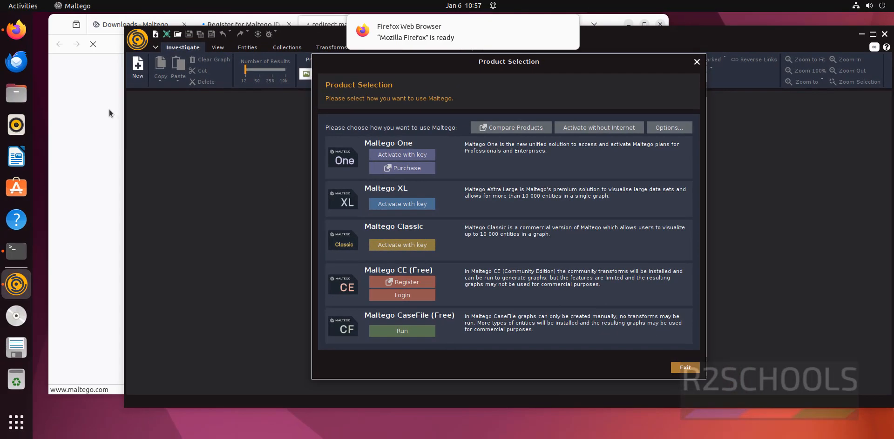
# Look through the Community Edition Maltego ID registration form in Firefox, including the Your Role field.
pyautogui.click(102, 114)
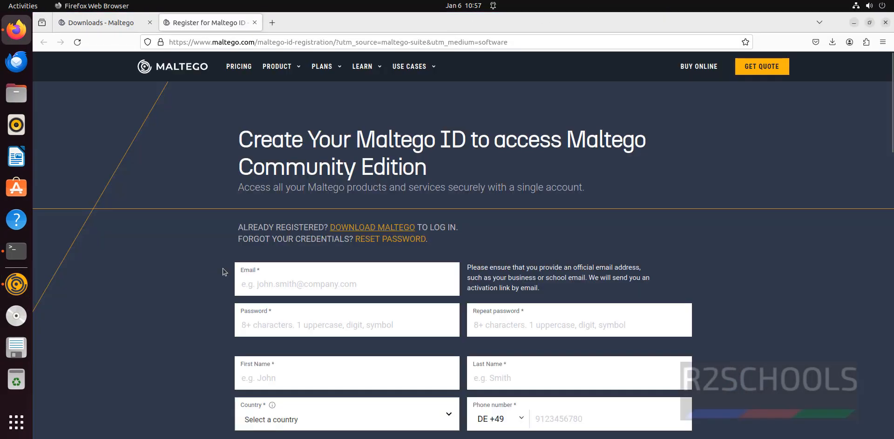
pyautogui.scroll(-5, 222, 273)
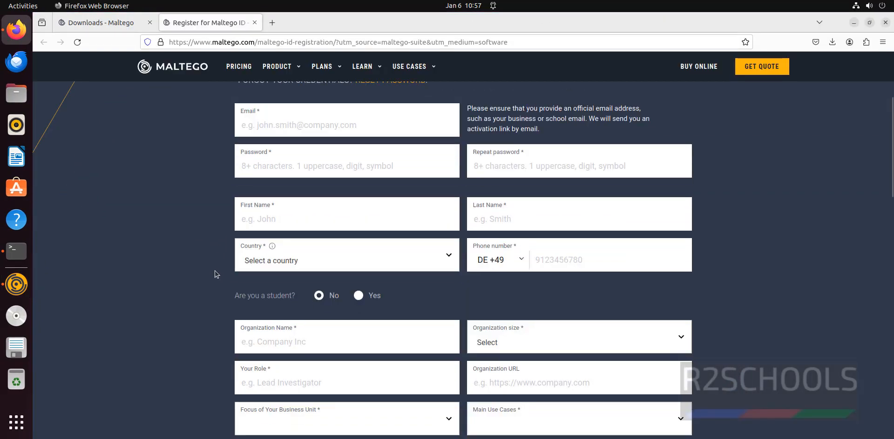
pyautogui.scroll(-2, 223, 278)
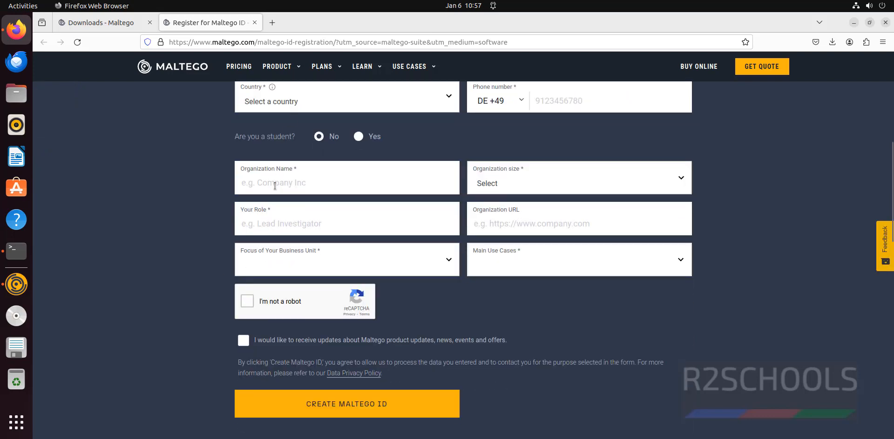
pyautogui.click(262, 217)
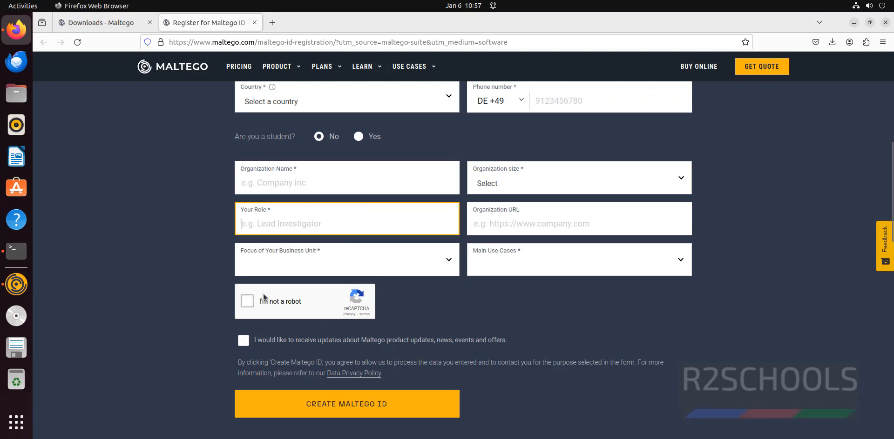
pyautogui.scroll(6, 611, 193)
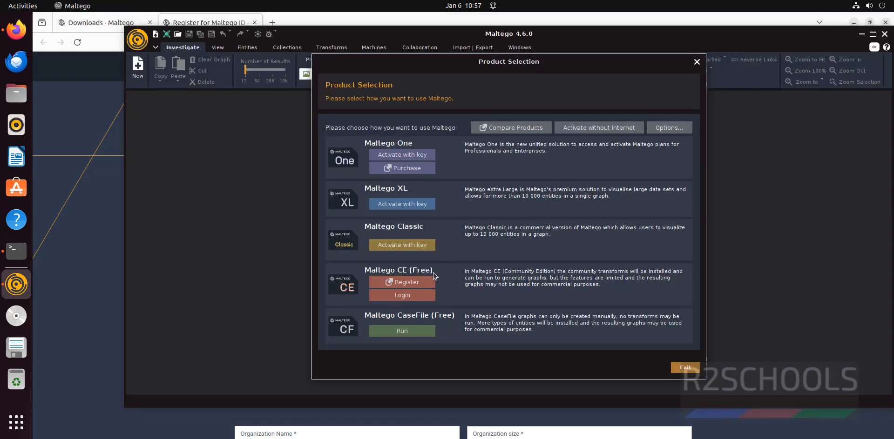
# Log in under Maltego CE, accept the licence, and copy the browser login link.
pyautogui.click(417, 296)
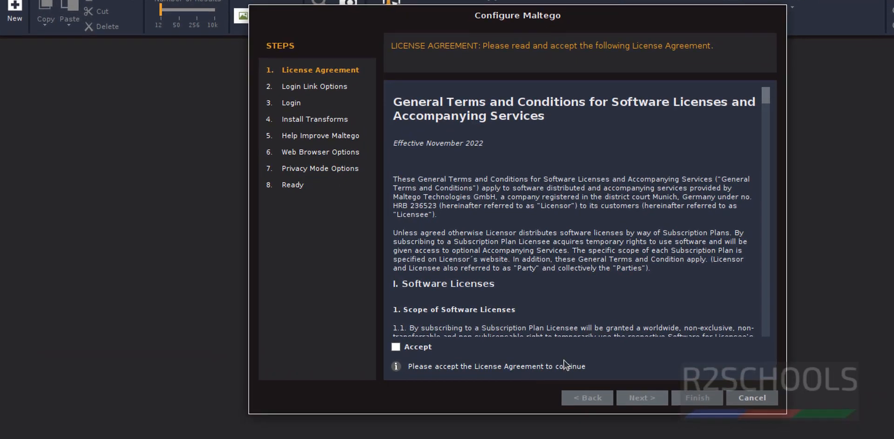
pyautogui.click(420, 319)
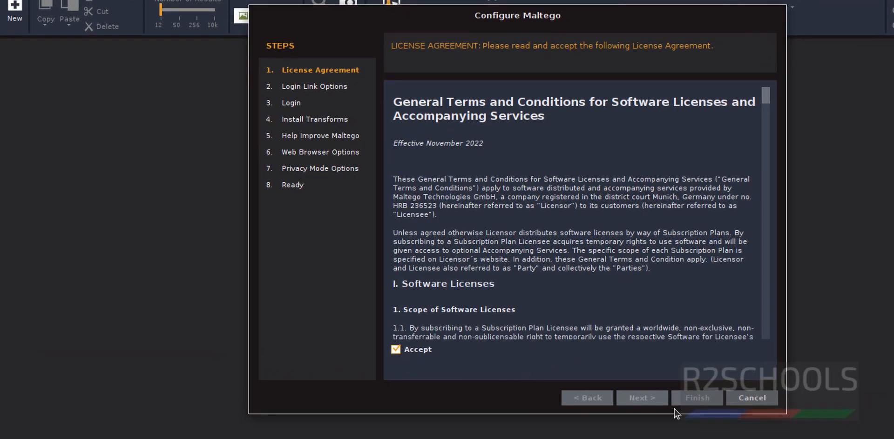
pyautogui.click(641, 398)
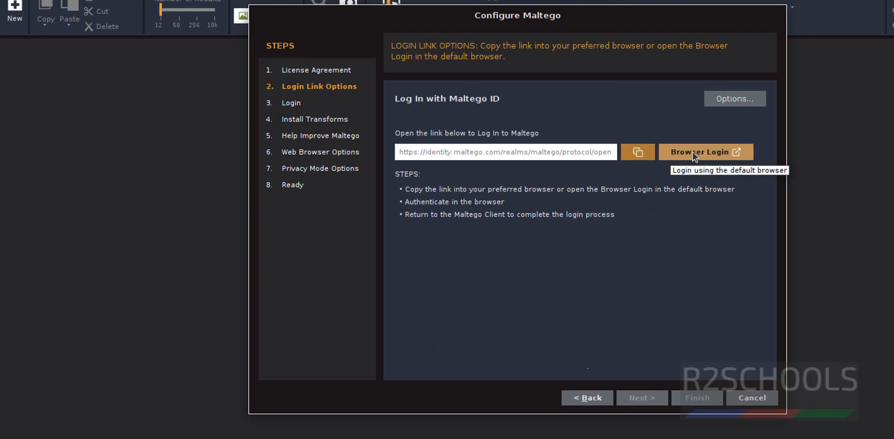
pyautogui.click(637, 152)
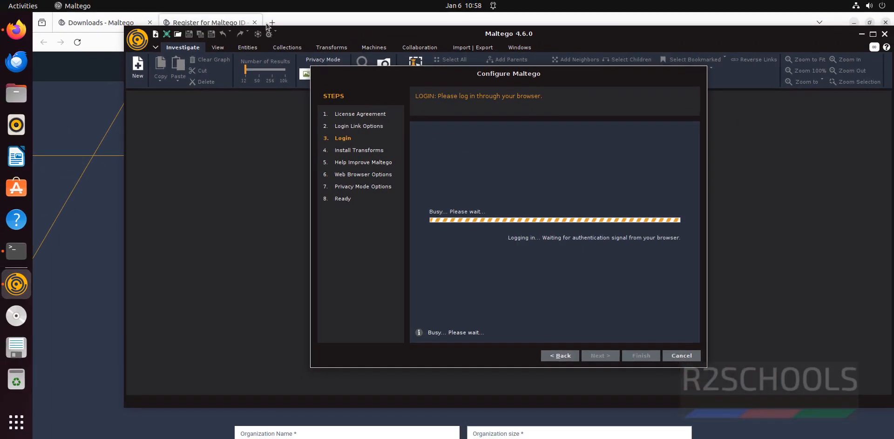
pyautogui.click(273, 24)
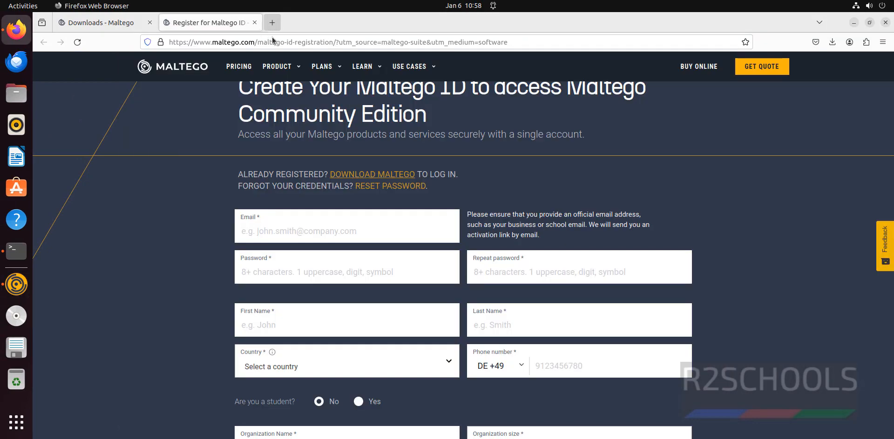
# Open the copied Maltego login link in a new Firefox tab.
pyautogui.hotkey('ctrl', 't')
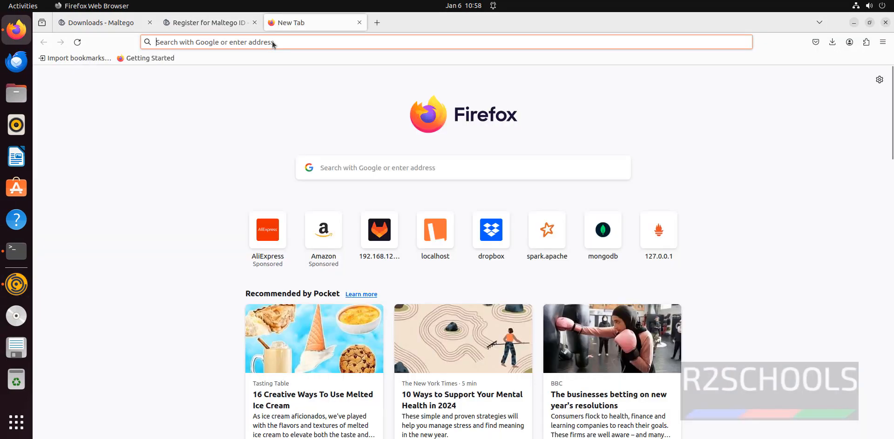
pyautogui.click(271, 41)
pyautogui.hotkey('ctrl', 'v')
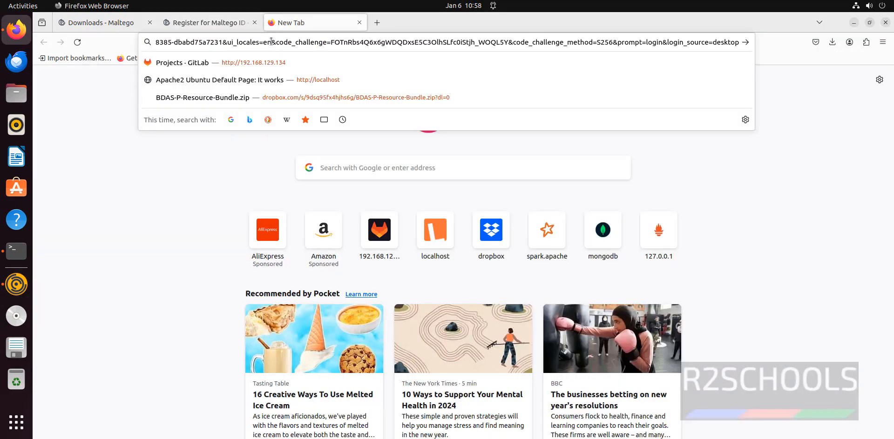
pyautogui.press('Return')
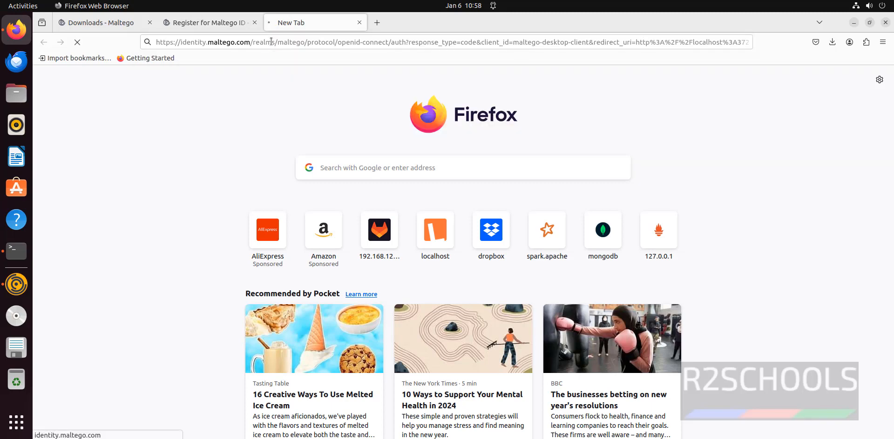
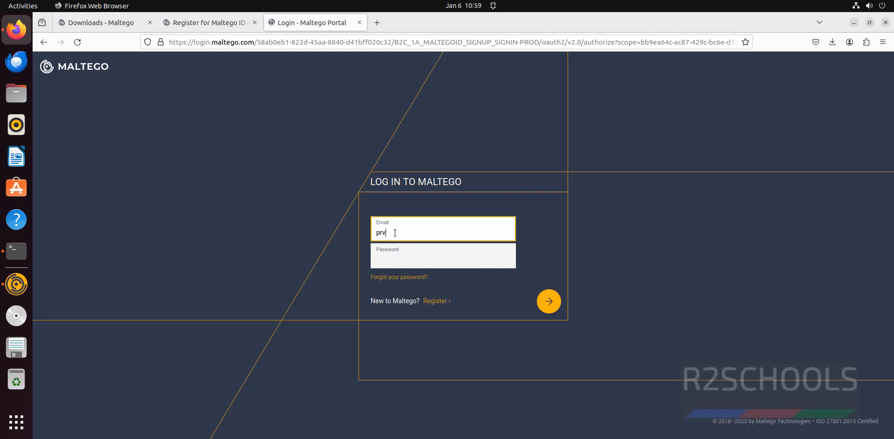
# Sign in with the account e-mail and password, decline saving the login, and return to Maltego.
pyautogui.press('Tab')
pyautogui.write('••••')
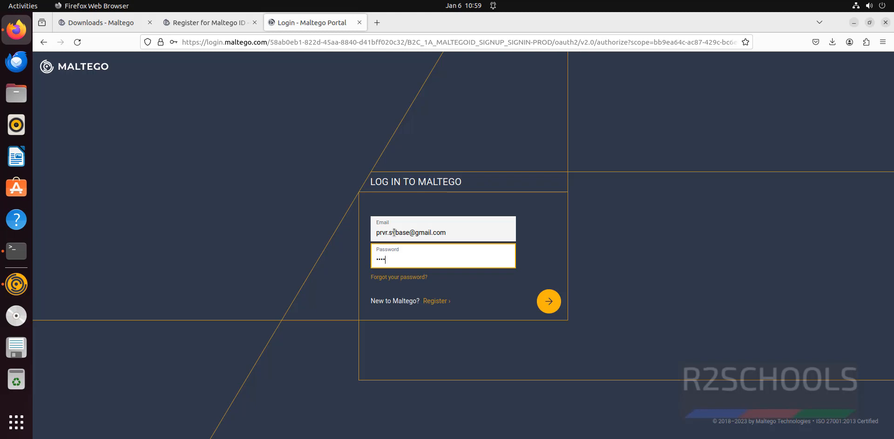
pyautogui.write('••••••••')
pyautogui.press('Return')
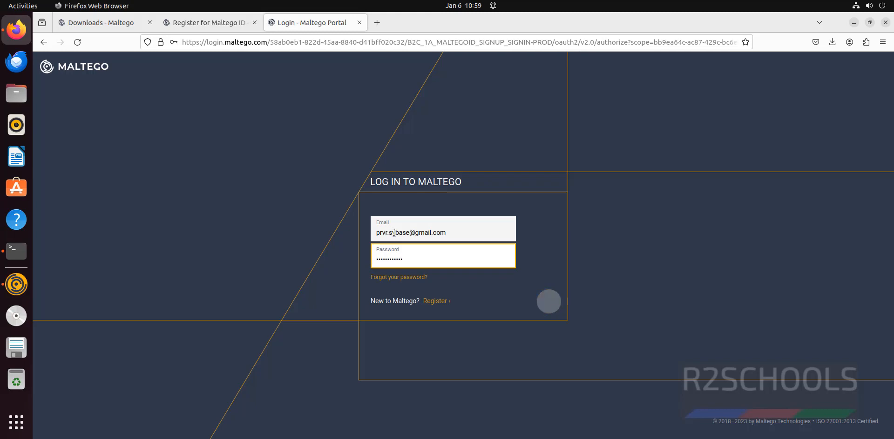
pyautogui.click(299, 164)
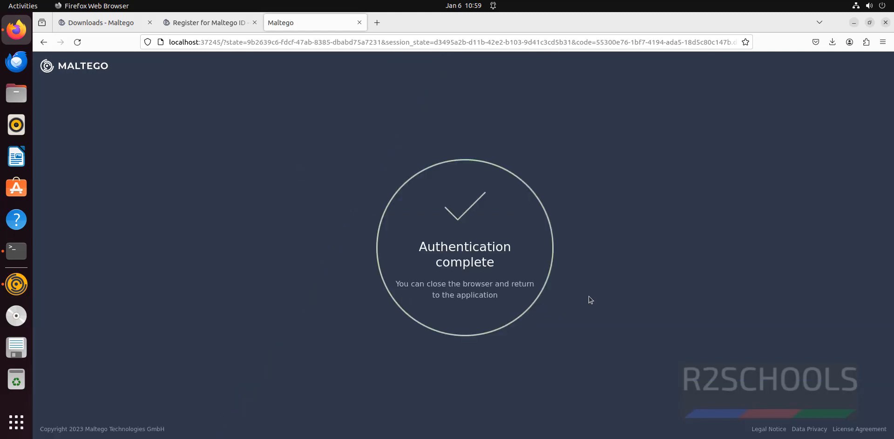
pyautogui.hotkey('alt', 'Tab')
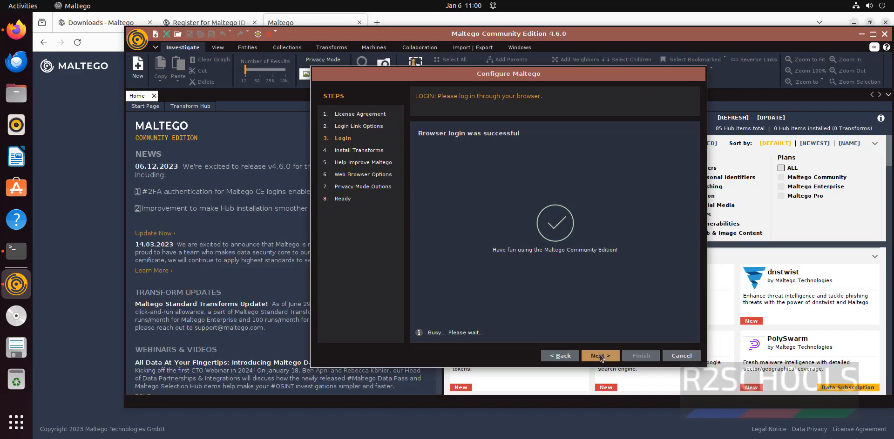
# Continue past login, installed transforms and error reports, keeping the default system browser.
pyautogui.click(600, 355)
pyautogui.click(599, 355)
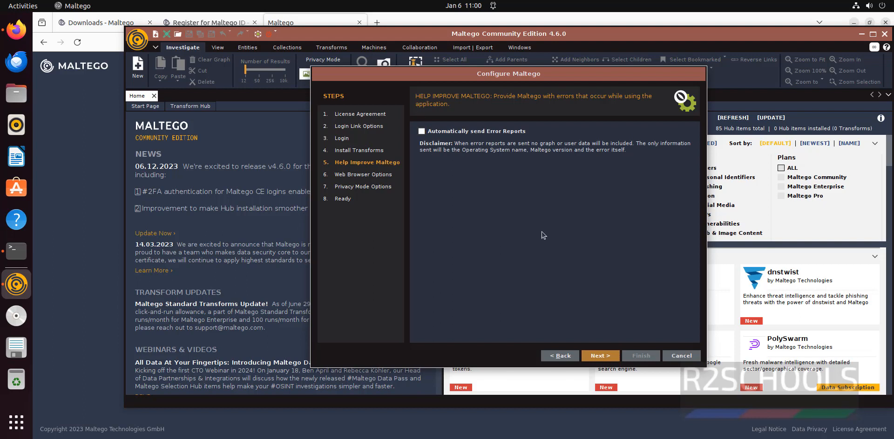
pyautogui.click(598, 358)
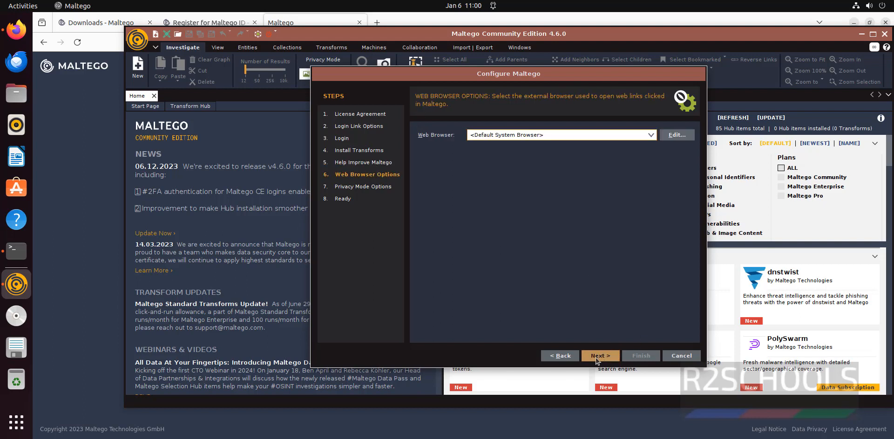
pyautogui.click(651, 135)
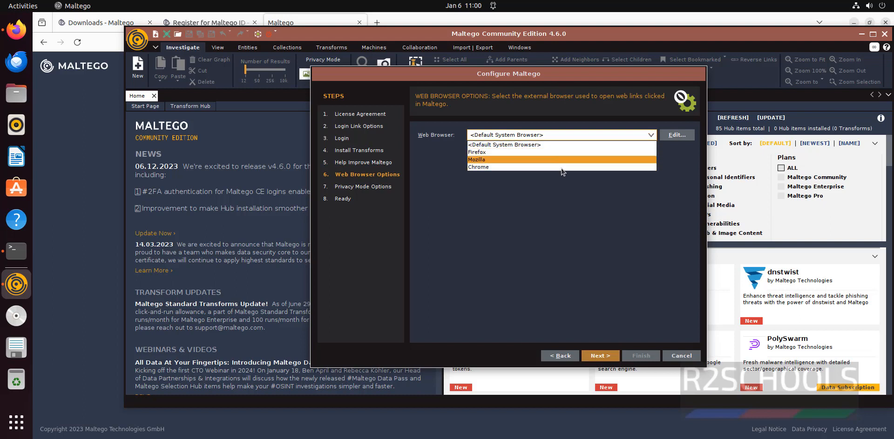
pyautogui.click(598, 275)
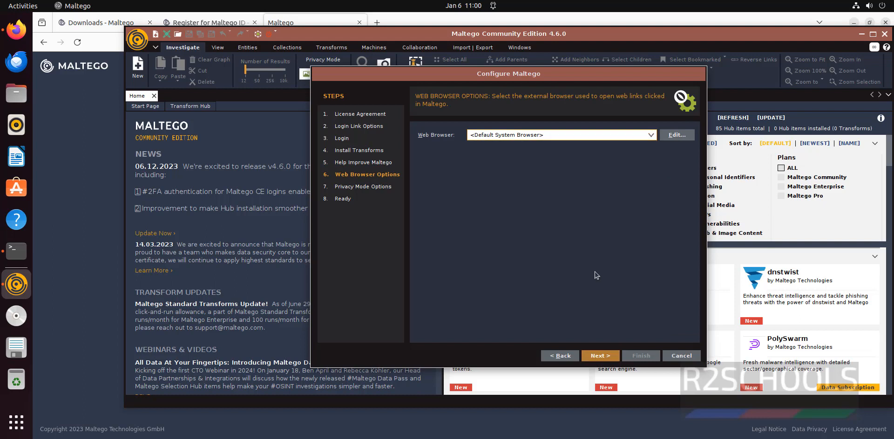
pyautogui.click(612, 359)
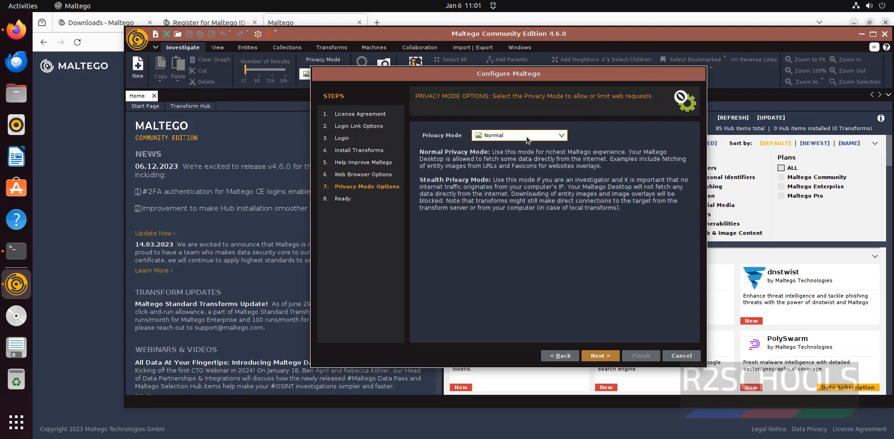
# Keep Normal privacy mode and finish the wizard with 'Go away, I have done this before!'.
pyautogui.click(526, 137)
pyautogui.click(527, 145)
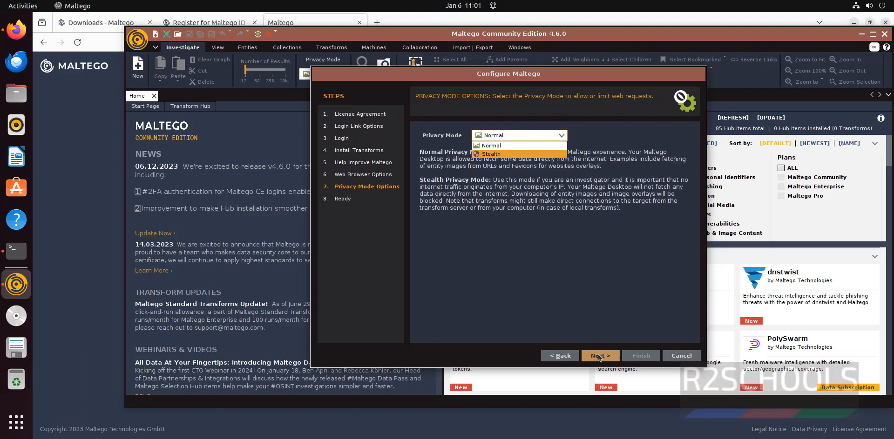
pyautogui.click(600, 357)
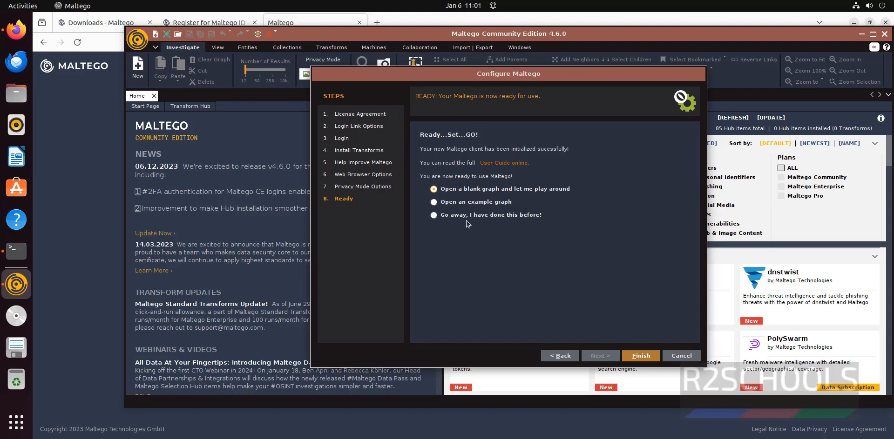
pyautogui.click(486, 217)
pyautogui.click(635, 355)
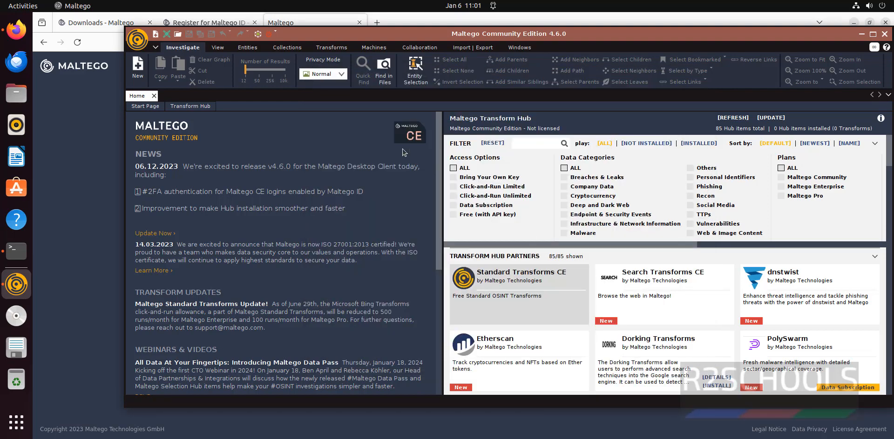
# Dismiss the Low Memory warning so the maximised Home page with the Transform Hub shows.
pyautogui.press('Return')
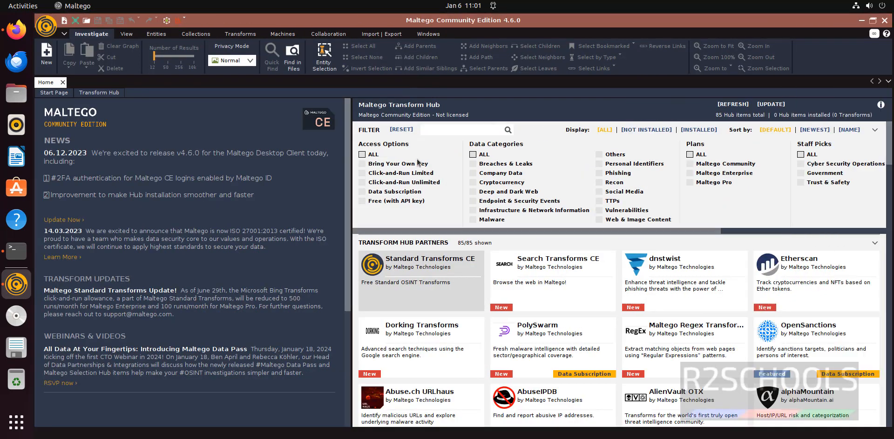
# Create New Graph (1) and collapse the Cryptocurrency, Devices, Events, Infrastructure and Locations categories.
pyautogui.click(50, 58)
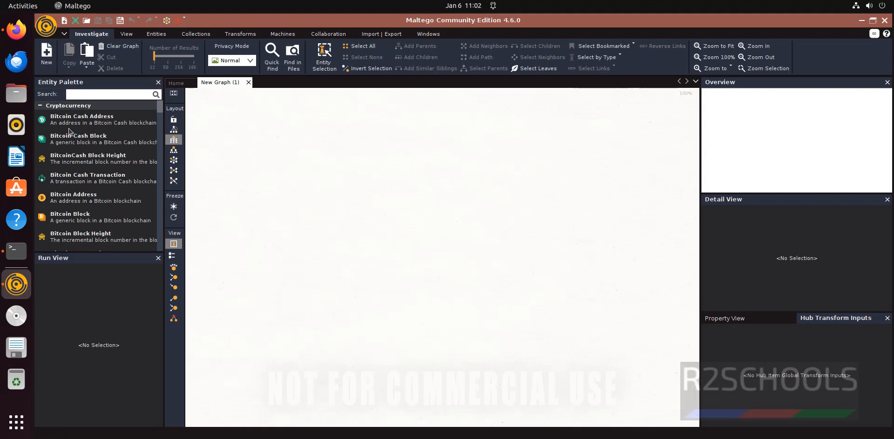
pyautogui.click(41, 106)
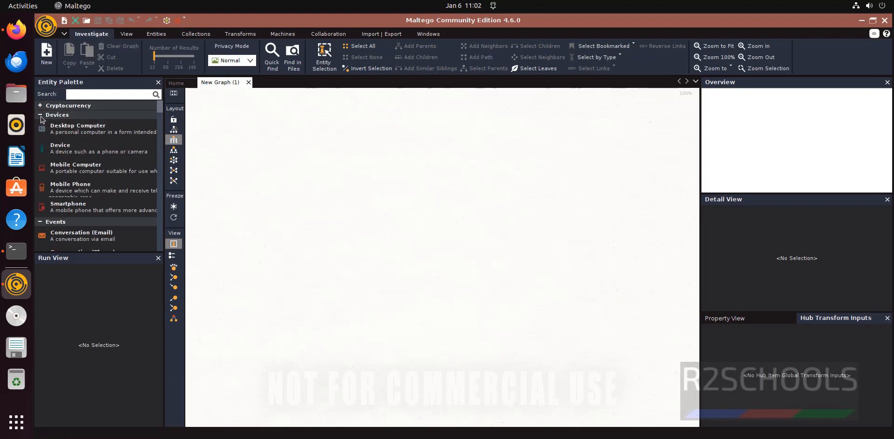
pyautogui.click(41, 117)
pyautogui.click(44, 124)
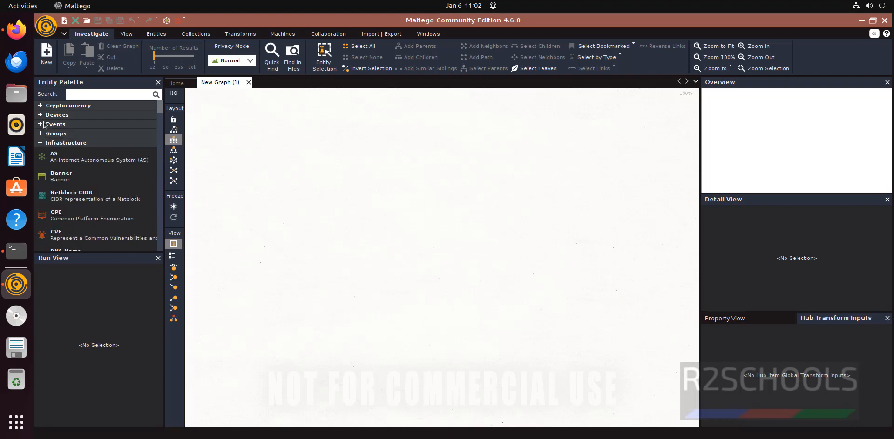
pyautogui.click(40, 143)
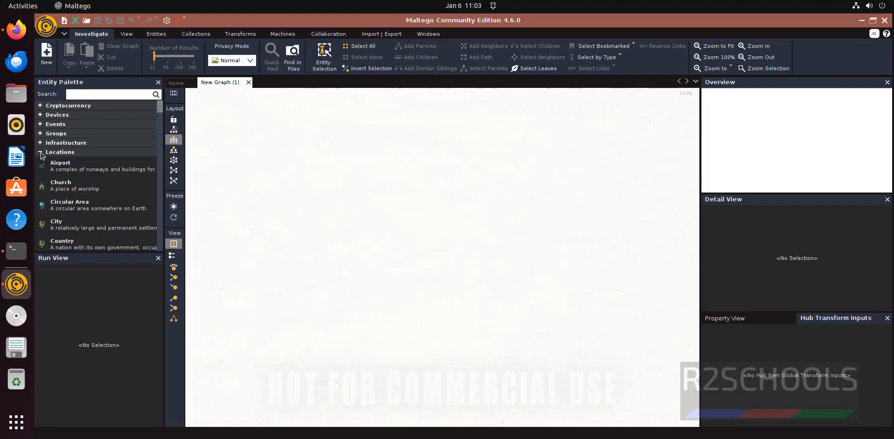
pyautogui.click(40, 152)
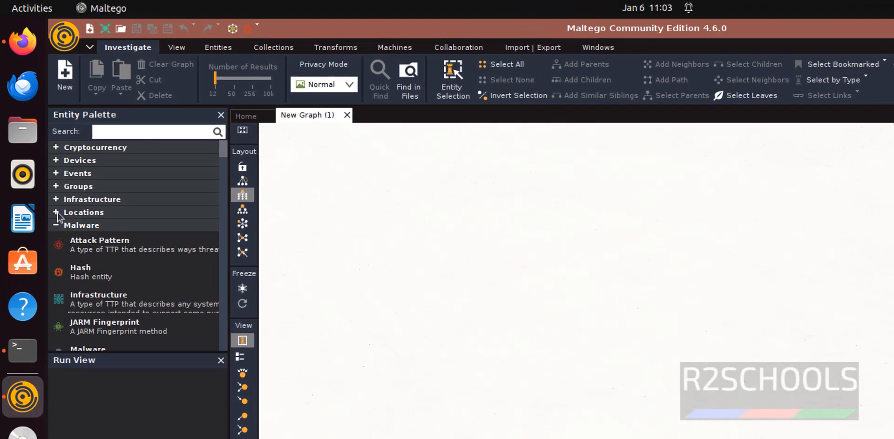
# Collapse the Malware through Wikimedia categories, then expand Infrastructure to list its entity types.
pyautogui.click(57, 225)
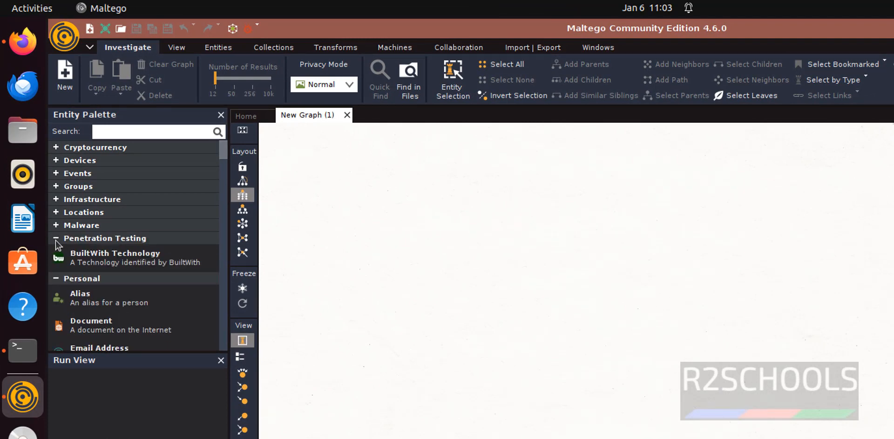
pyautogui.click(57, 239)
pyautogui.click(55, 253)
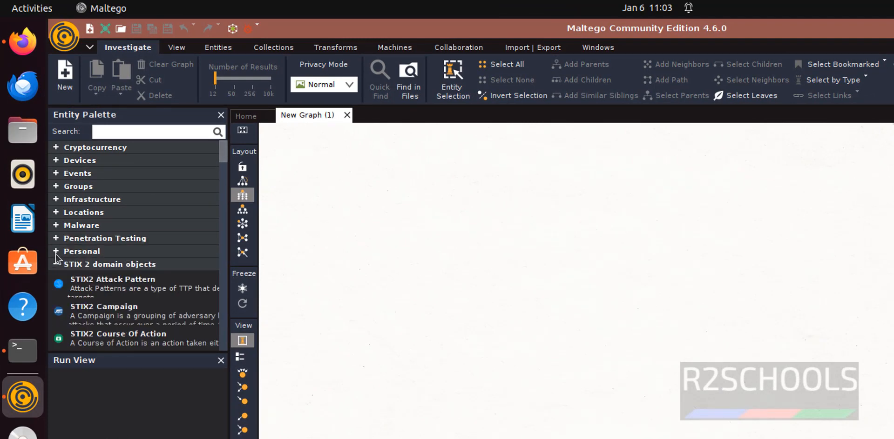
pyautogui.click(57, 265)
pyautogui.click(56, 277)
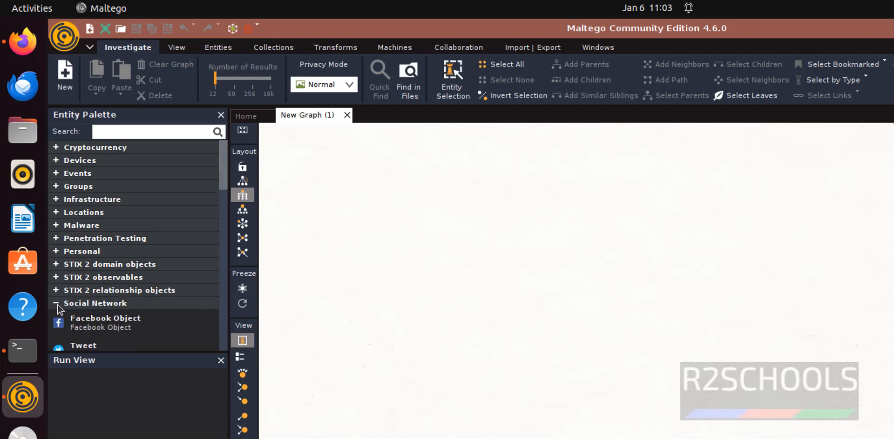
pyautogui.click(57, 304)
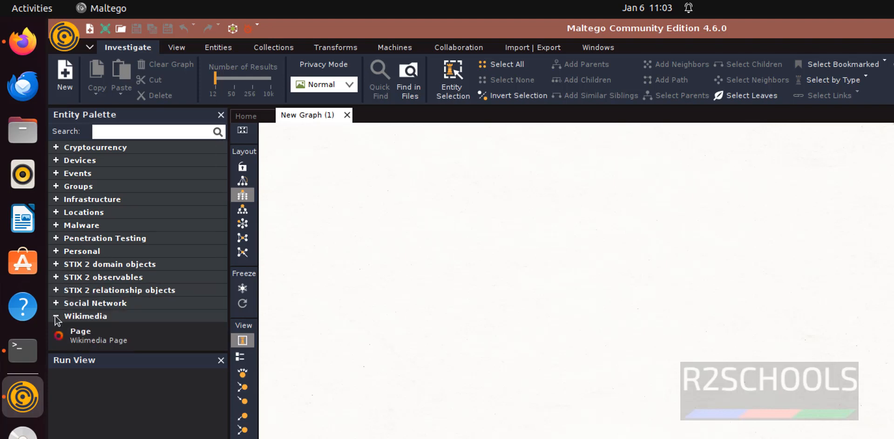
pyautogui.click(57, 316)
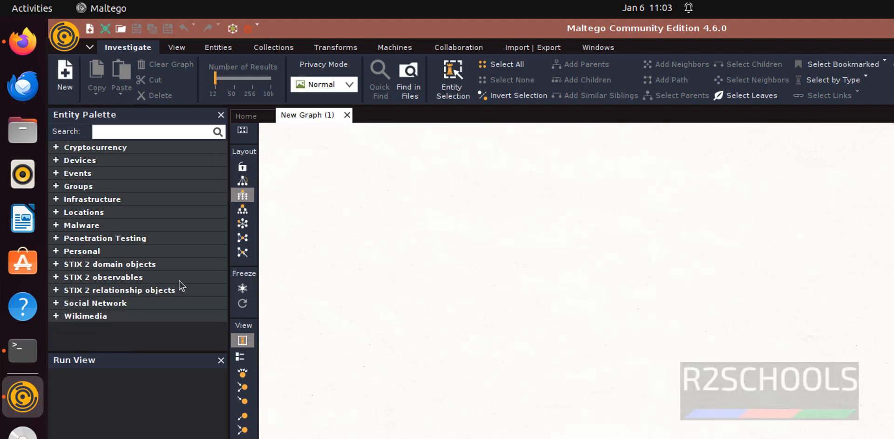
pyautogui.click(56, 200)
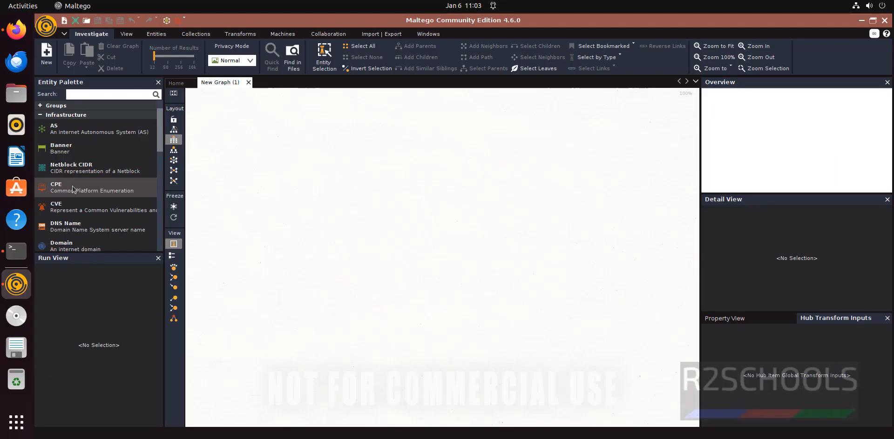
# Drag a Domain entity onto the graph and check its maltego.com Domain Name in Property View.
pyautogui.scroll(-3, 163, 261)
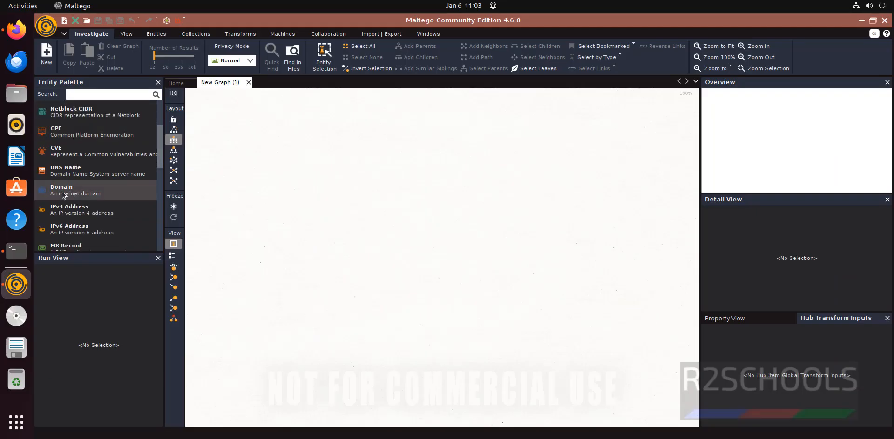
pyautogui.moveTo(63, 194); pyautogui.dragTo(399, 175)
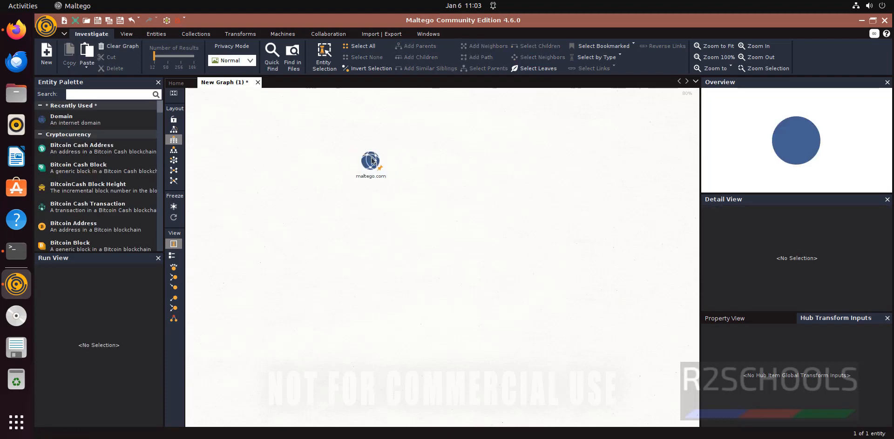
pyautogui.click(757, 320)
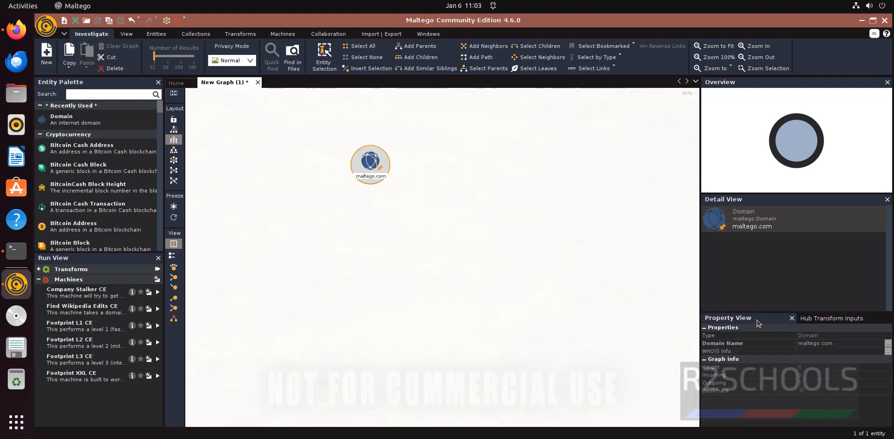
pyautogui.click(836, 344)
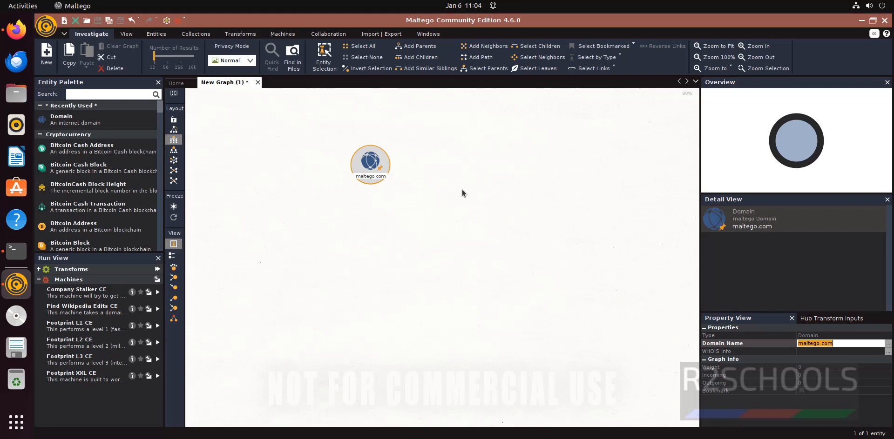
pyautogui.hotkey('shift', 'Left')
pyautogui.hotkey('shift', 'Left')
pyautogui.hotkey('shift', 'Left')
pyautogui.hotkey('shift', 'End')
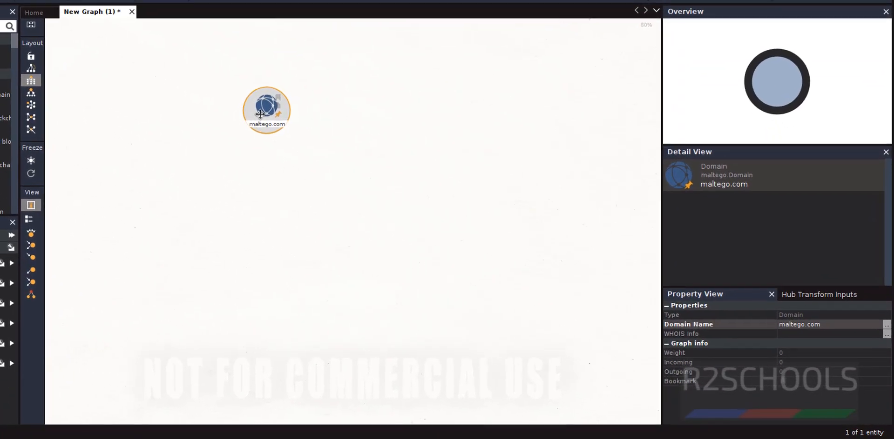
# Run 'To DNS Name - NS (name server)' on maltego.com, adding ns59 and ns60.domaincontrol.com.
pyautogui.rightClick(367, 169)
pyautogui.click(286, 157)
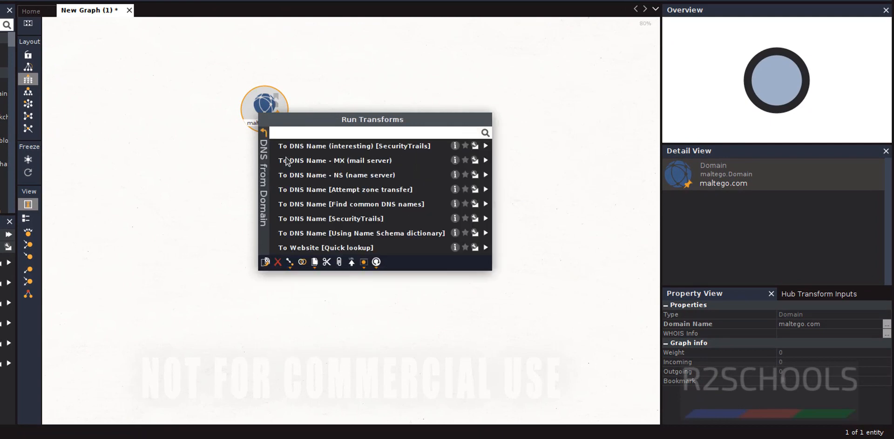
pyautogui.click(286, 157)
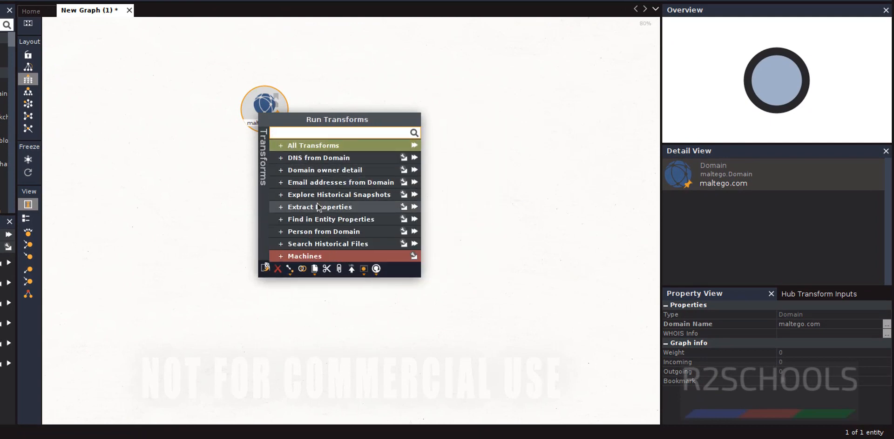
pyautogui.click(283, 158)
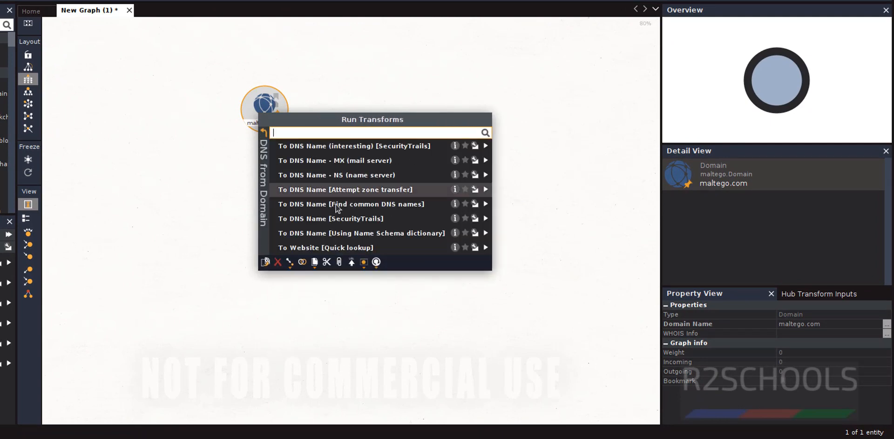
pyautogui.click(333, 178)
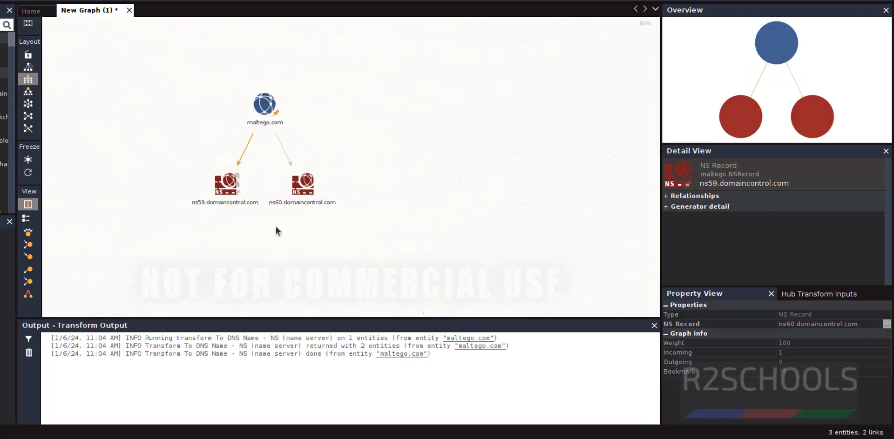
# Run 'To Entities from WHOIS [IBM Watson]' on maltego.com, adding VeriSign, GoDaddy.com and other owner entities.
pyautogui.rightClick(264, 104)
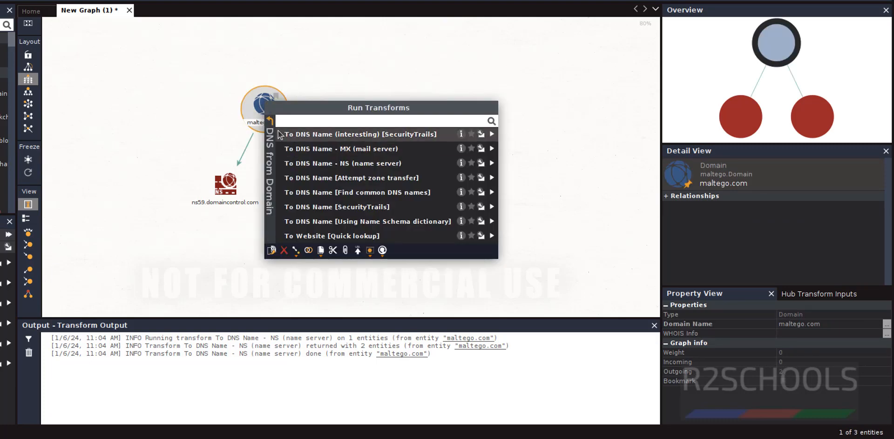
pyautogui.click(270, 121)
pyautogui.click(290, 163)
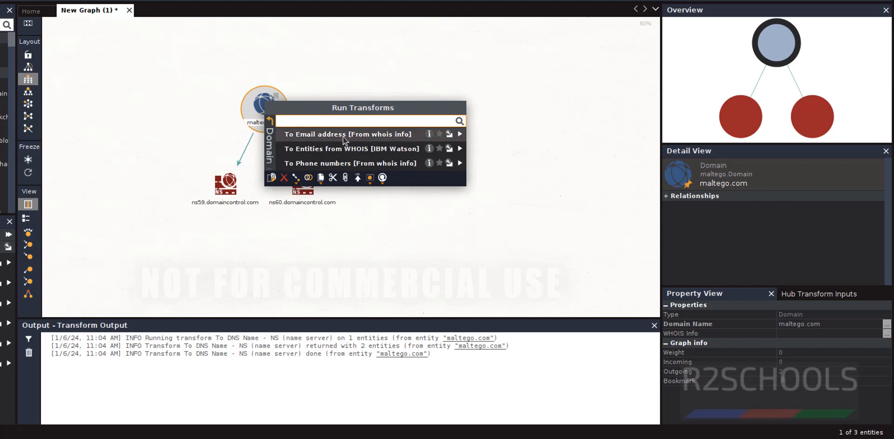
pyautogui.click(384, 153)
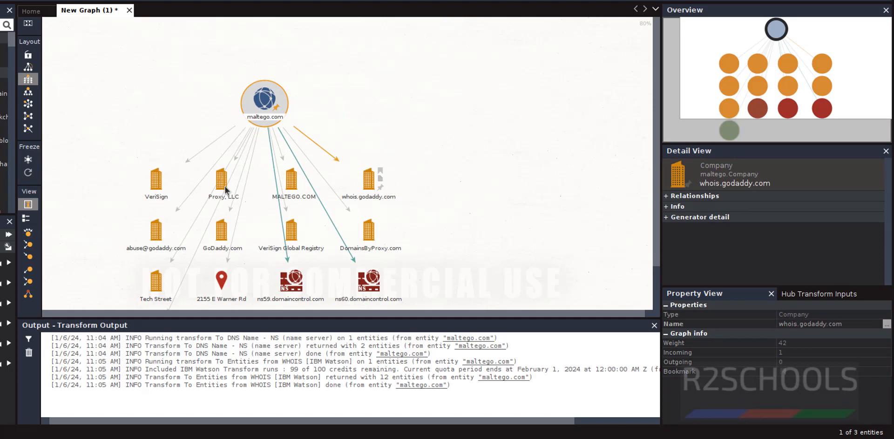
pyautogui.click(473, 107)
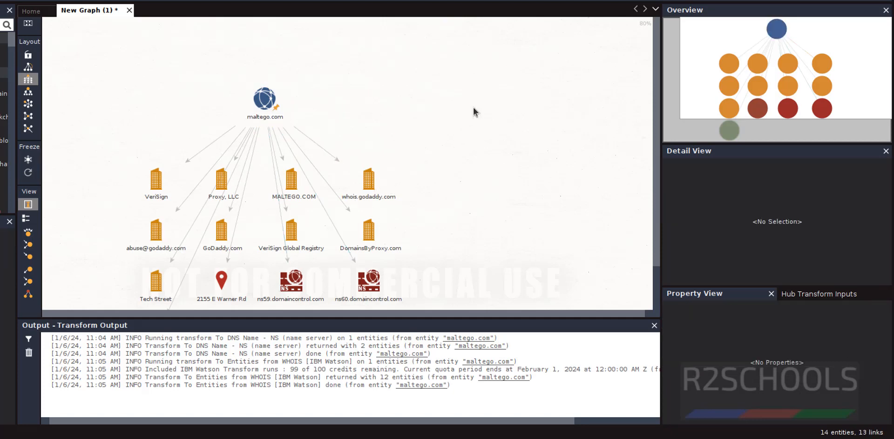